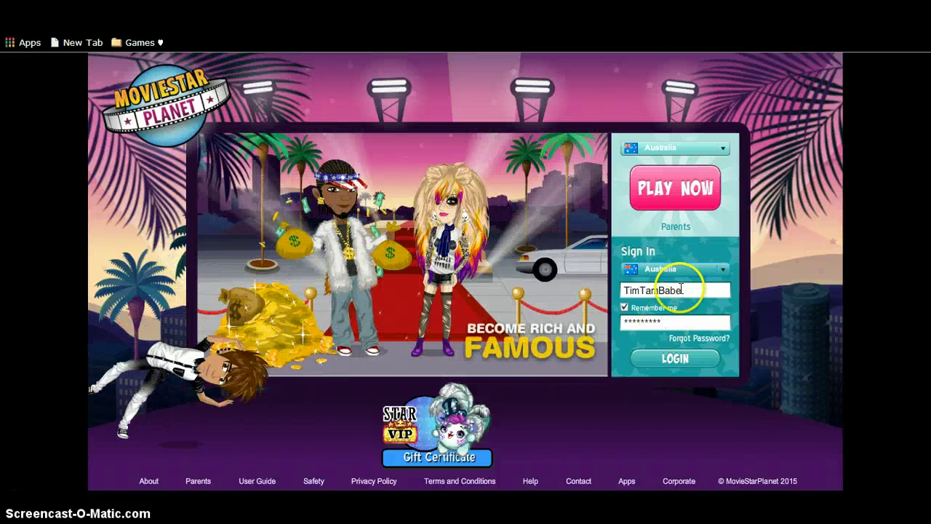
Attempt to log in, then select the lock number shown in the blocked-account notice.
left_click(670, 359)
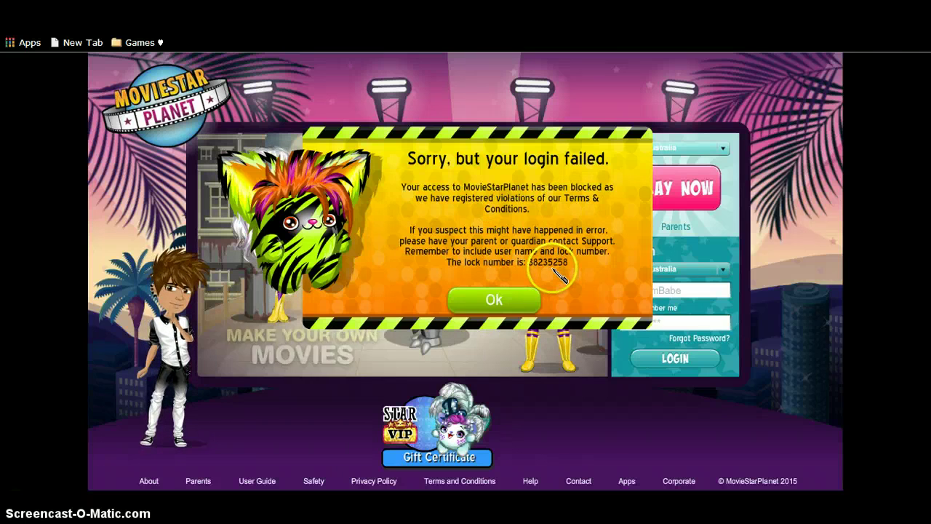
left_click_drag(546, 262, 560, 271)
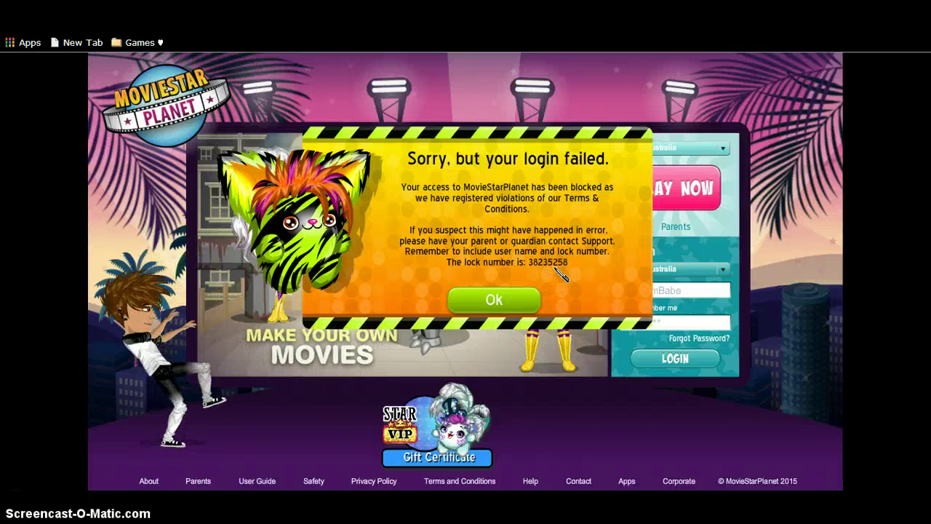
Bring up Sticky Notes and delete the e-mail line from the right note.
left_click(461, 420)
key("alt+Tab")
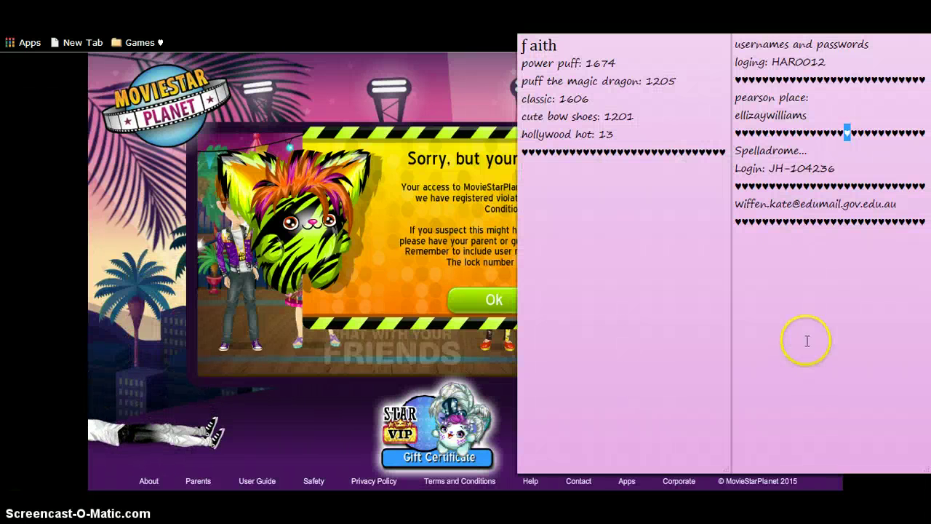
left_click(669, 281)
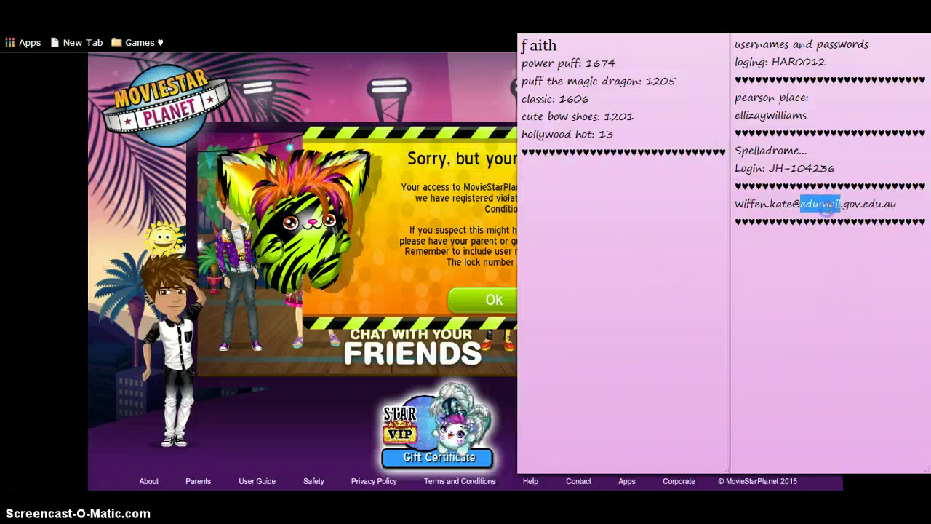
triple_click(829, 205)
key("BackSpace")
left_click(814, 208)
Write the lock number under the hearts in the left note and dismiss the login-failed message.
left_click(575, 178)
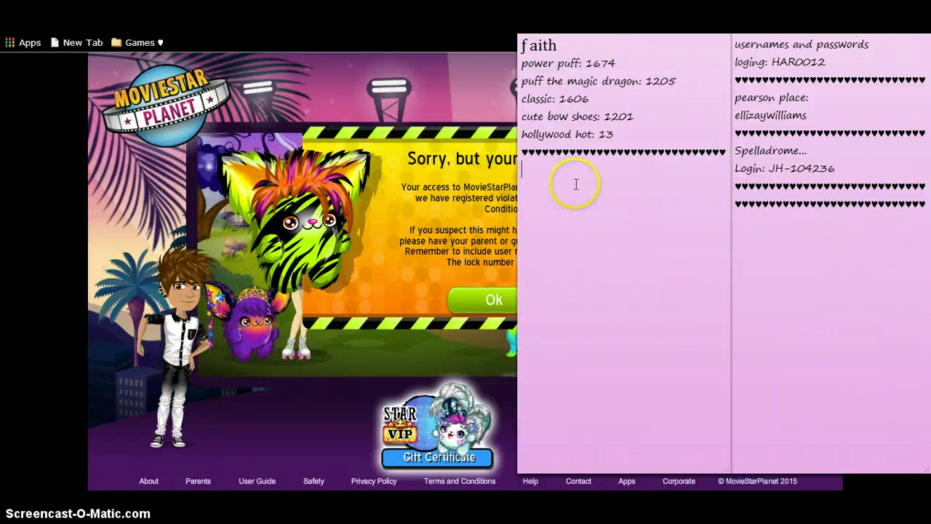
left_click_drag(618, 36, 259, 36)
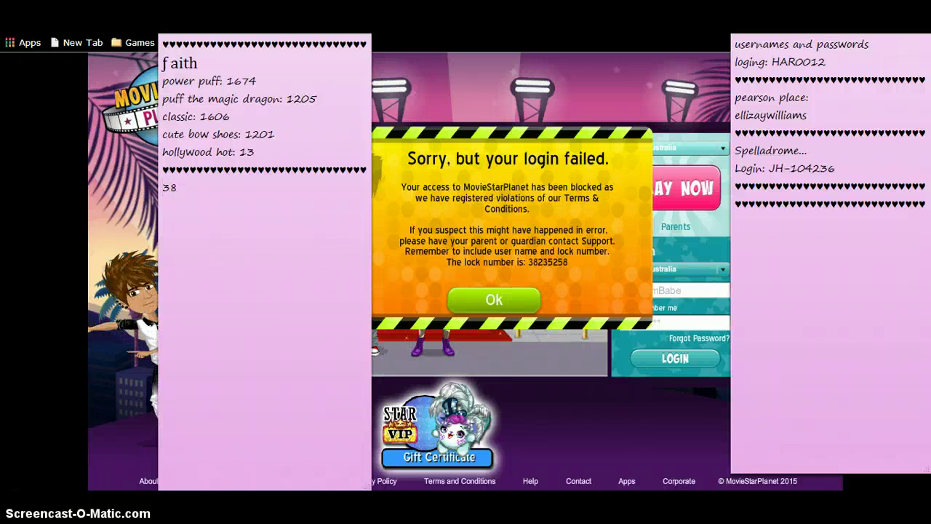
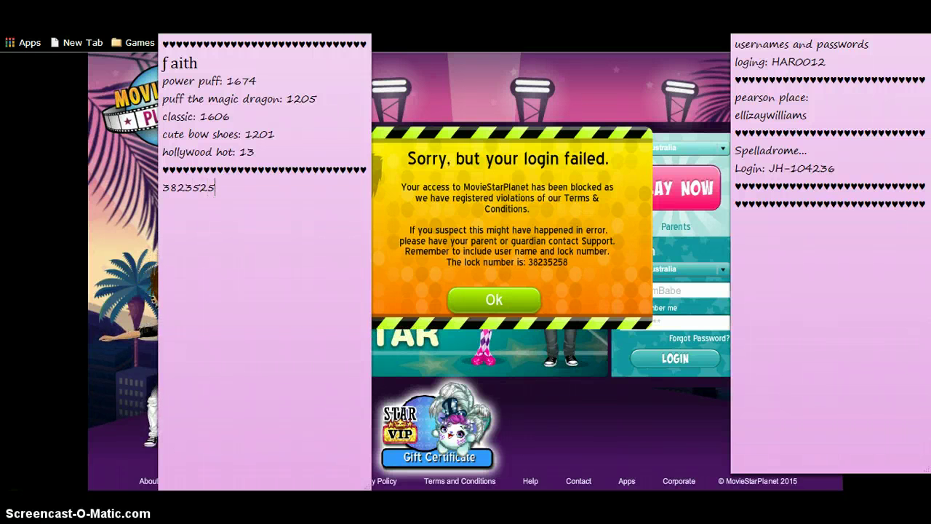
left_click(507, 301)
left_click(541, 481)
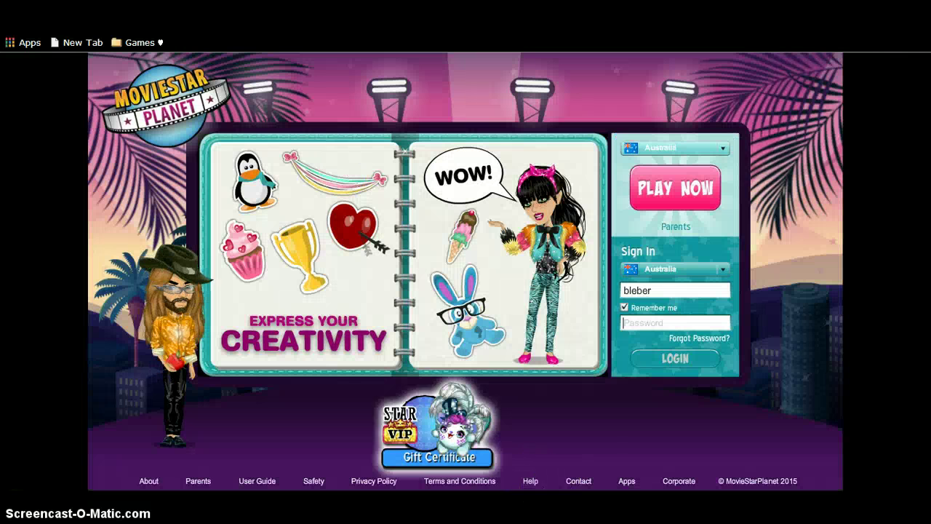
Close the Rules & Safety help panel and go to the support Contact page.
left_click(586, 485)
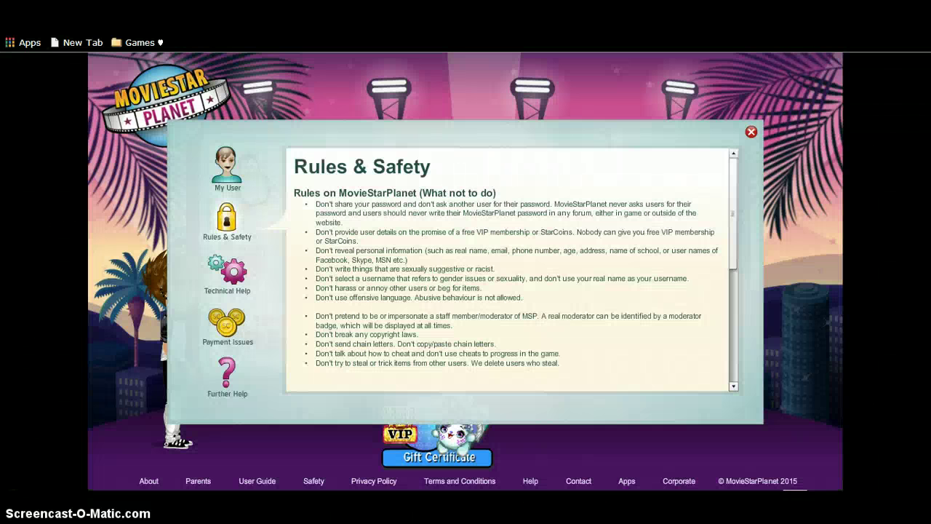
left_click(750, 132)
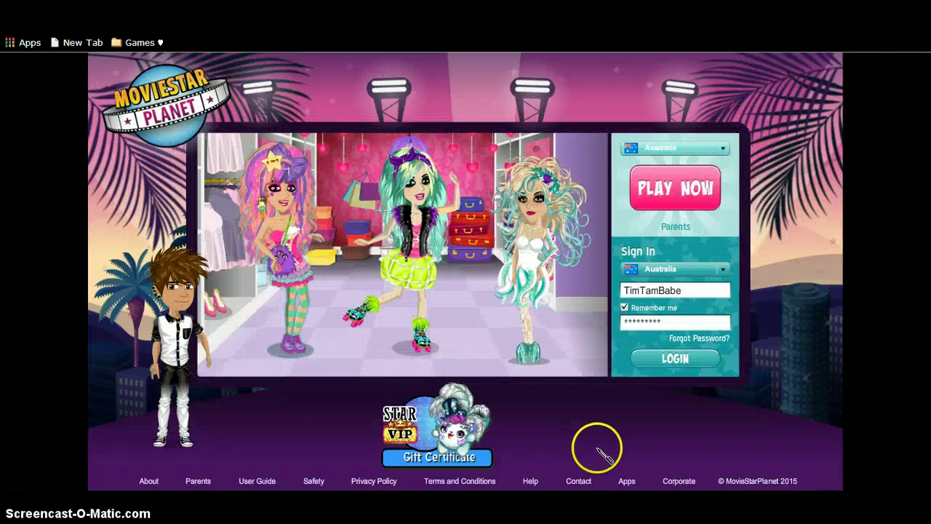
left_click(586, 482)
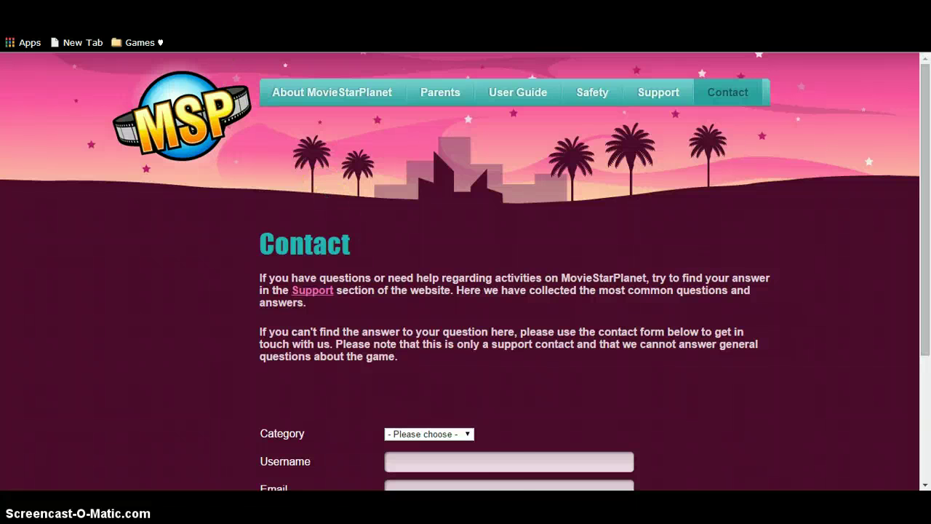
Set the contact form's Category to Other.
left_click(469, 433)
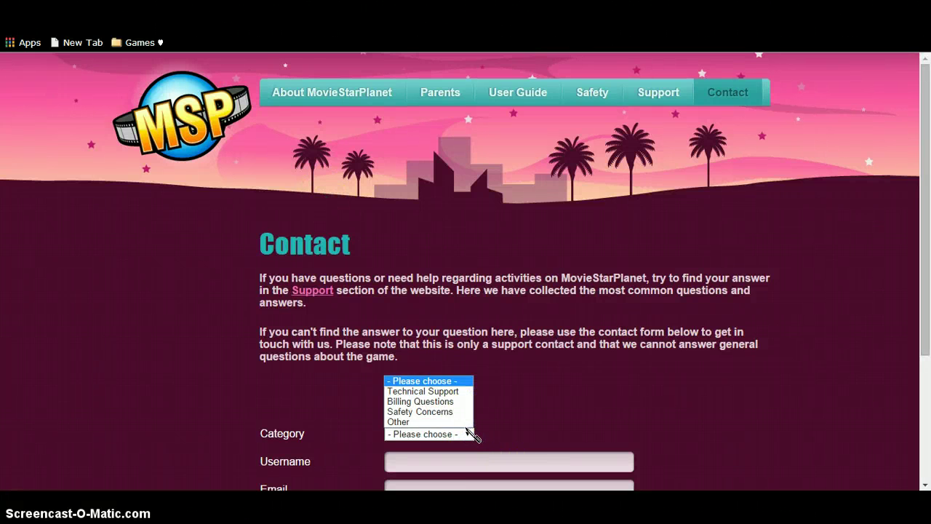
left_click(467, 423)
scroll(922, 339, "down", 3)
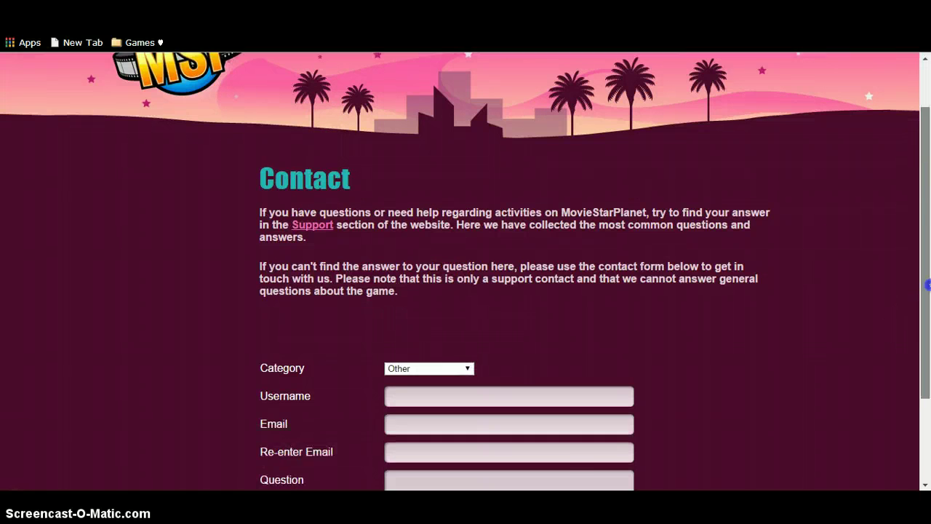
Fill in the username, the e-mail address and the re-entered e-mail address.
left_click(534, 282)
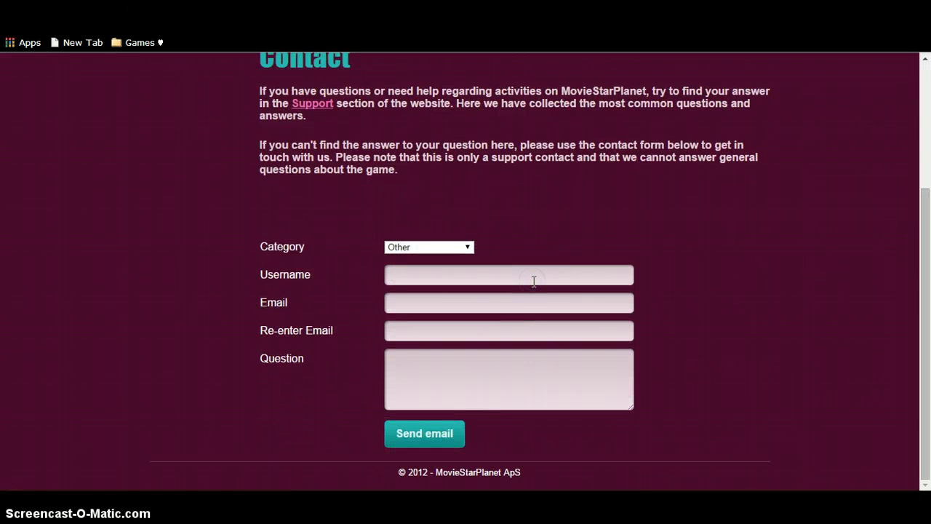
type("TimT")
type("a,\\")
key("BackSpace")
key("BackSpace")
key("BackSpace")
type("m")
key("BackSpace")
type("amBabe")
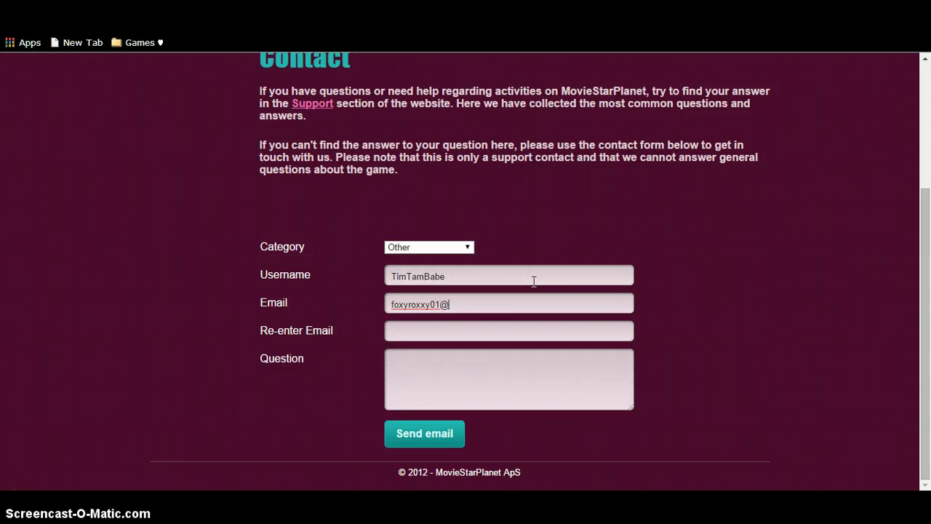
key("Tab")
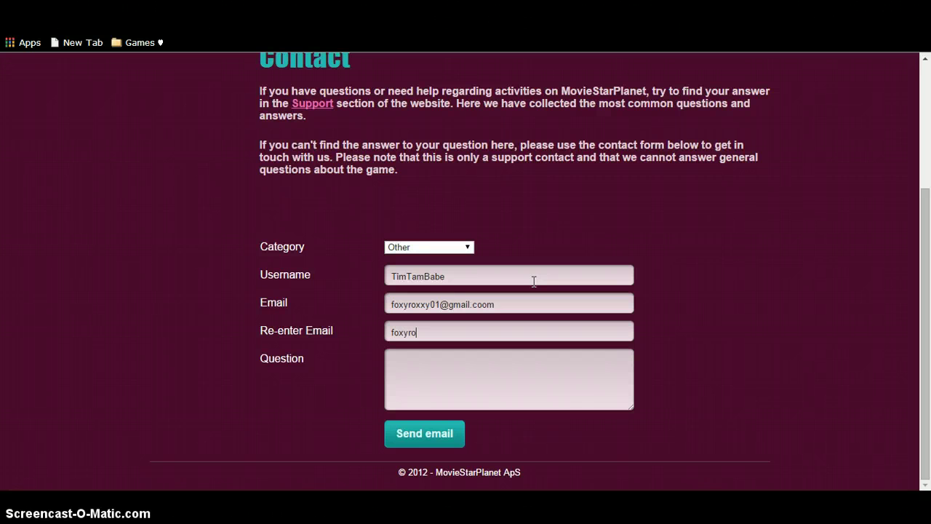
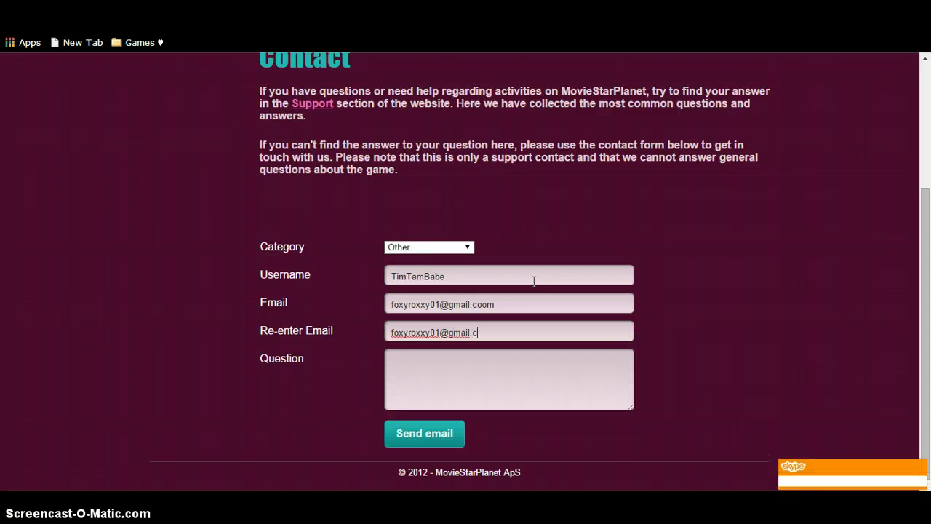
key("Tab")
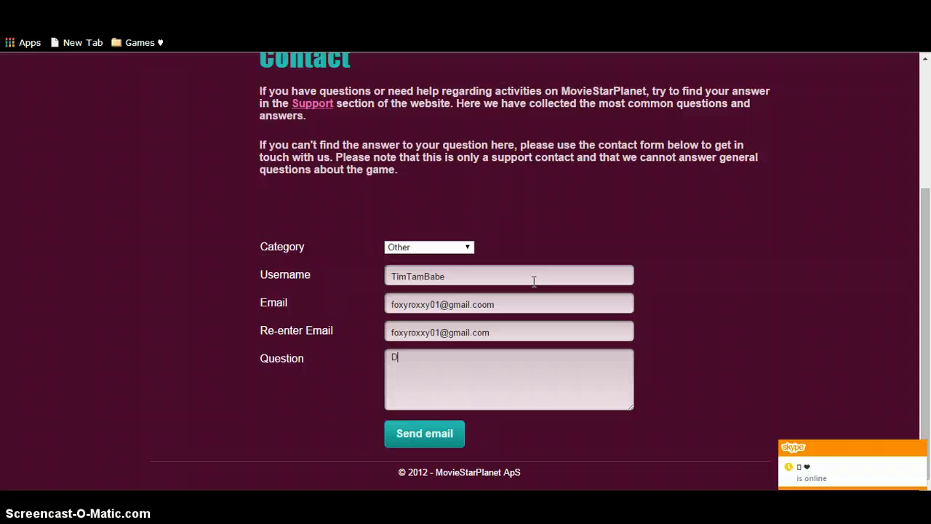
Begin the question: 'Dear MovieStarPlanet you must have gotten something wrong about my daughters IP address…'.
type("Dear M")
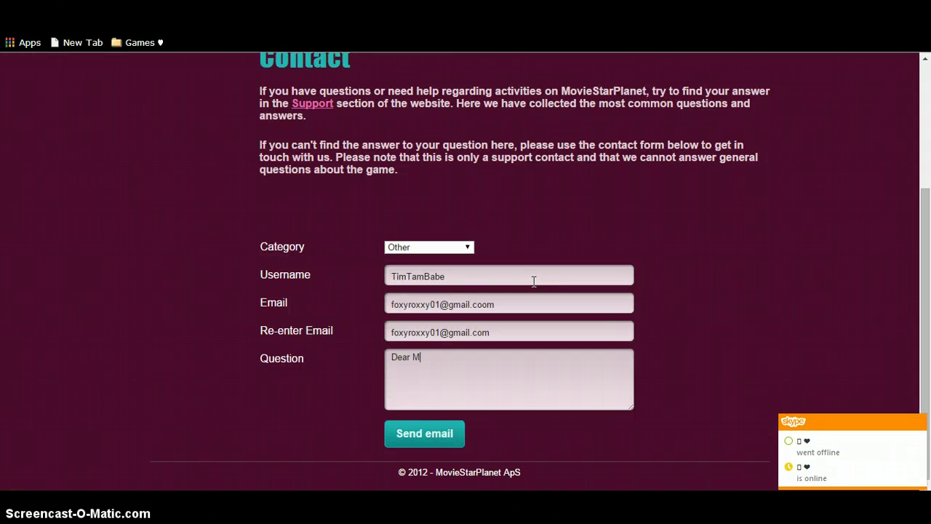
type("ovieStarPlane")
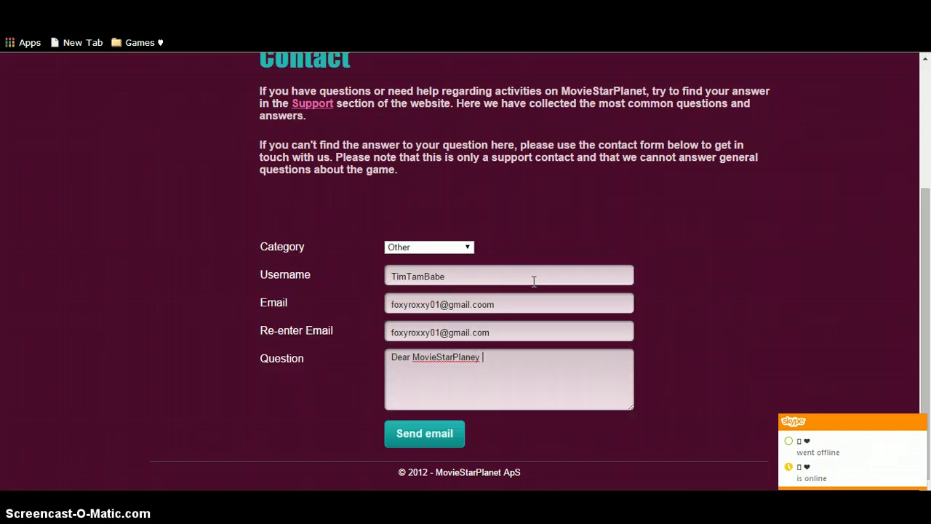
key("BackSpace")
type("t you must have gotten so")
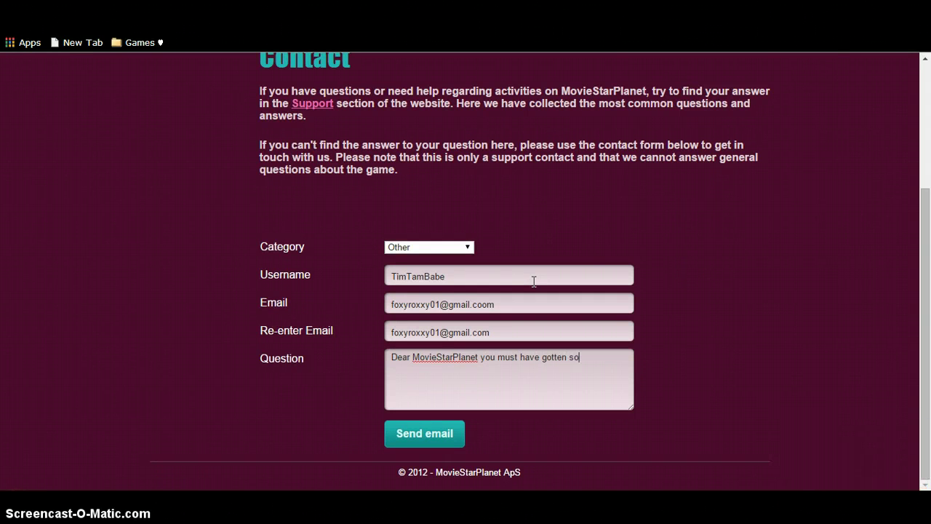
type("mething wront")
type(" about my ")
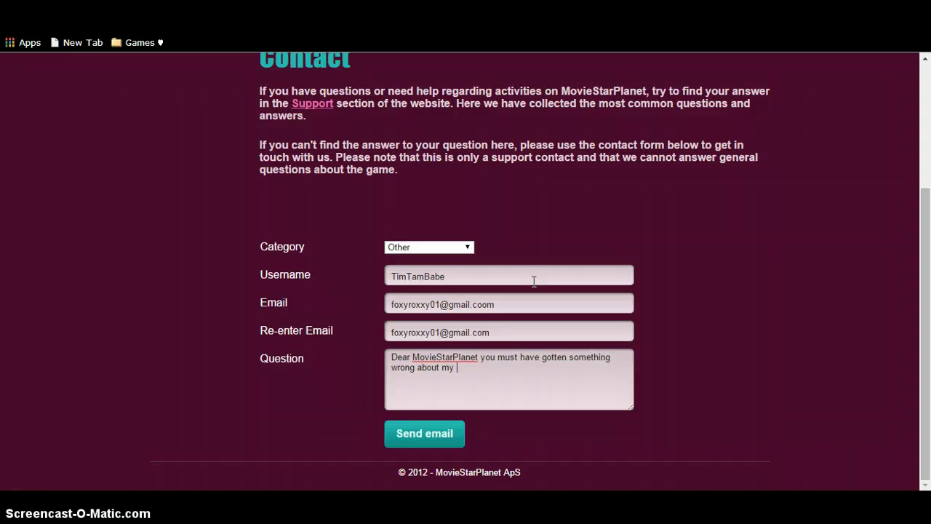
type("daughters")
key("Tab")
left_click(527, 374)
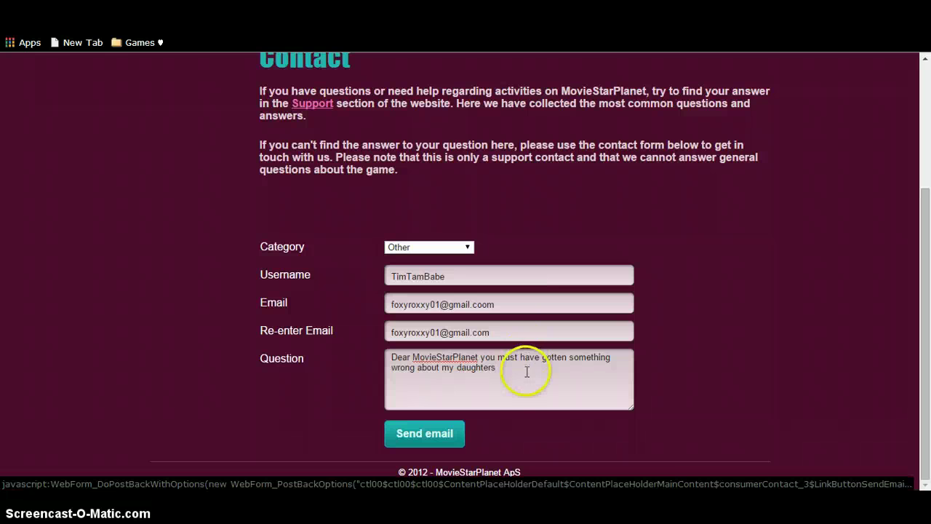
type("IP ad")
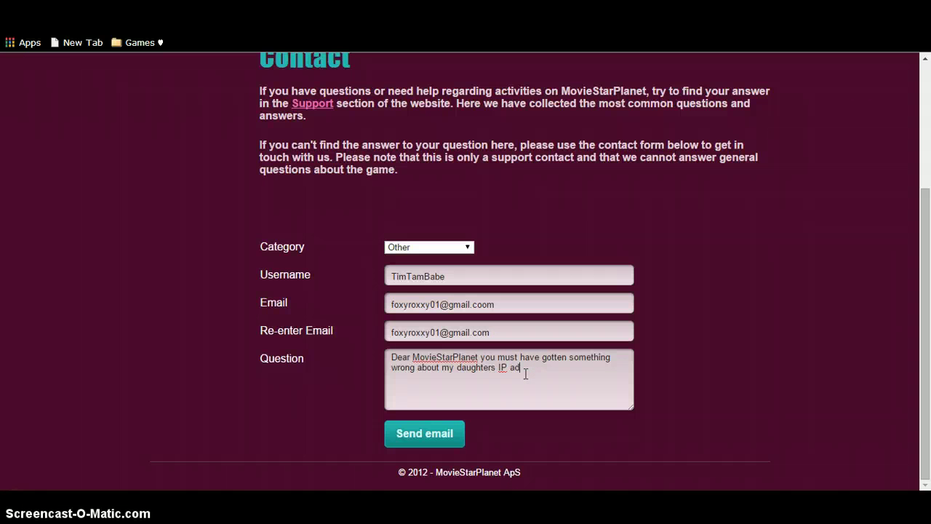
type("dress to be lovked! Thats n")
Add that she did nothing wrong and it's unfair she's locked out, then start an 'IP address -' line.
key("BackSpace")
key("BackSpace")
key("BackSpace")
key("BackSpace")
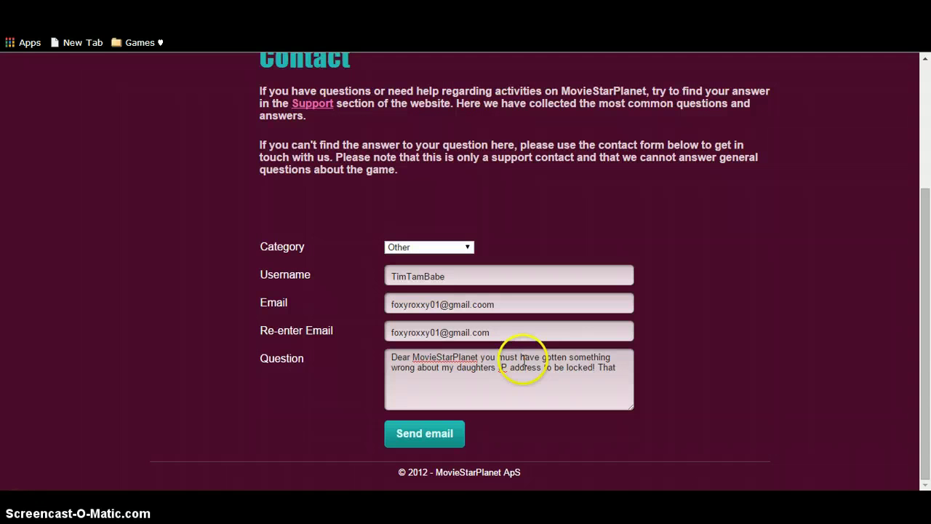
type(";s not right. She has done")
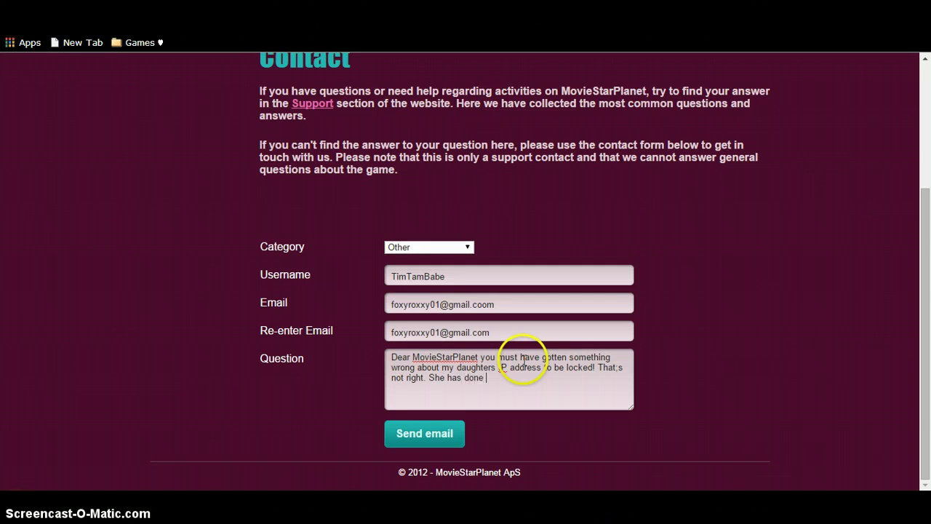
type(" nothing i have")
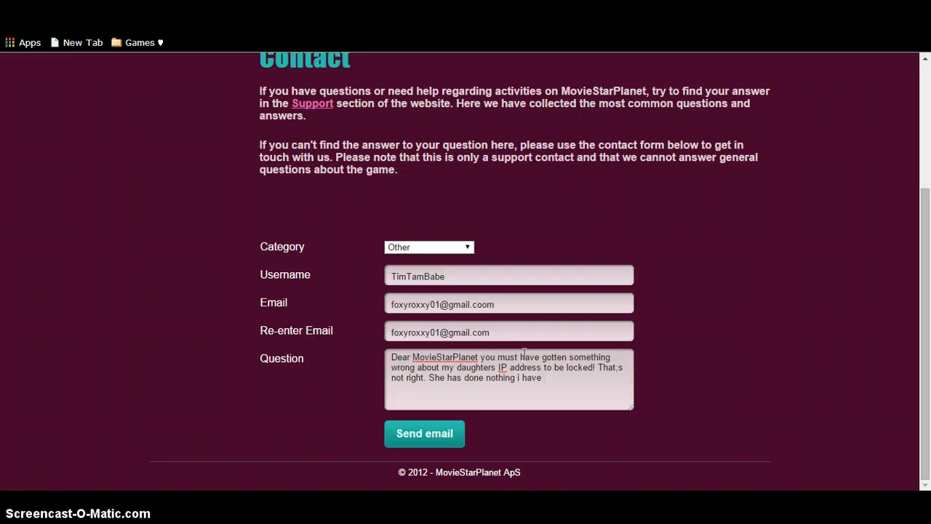
type(" know of and nothing ")
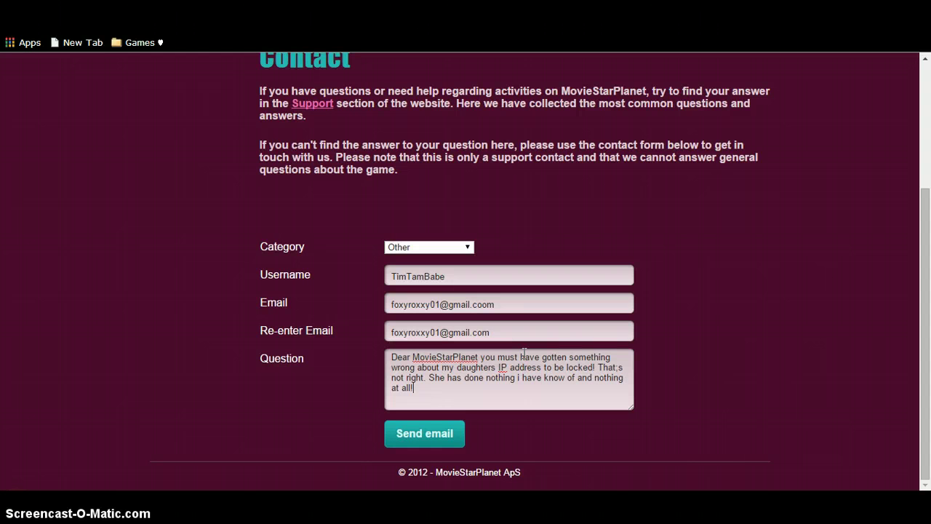
type("at all!! soo its not fa")
type("ir of")
type(" she gets")
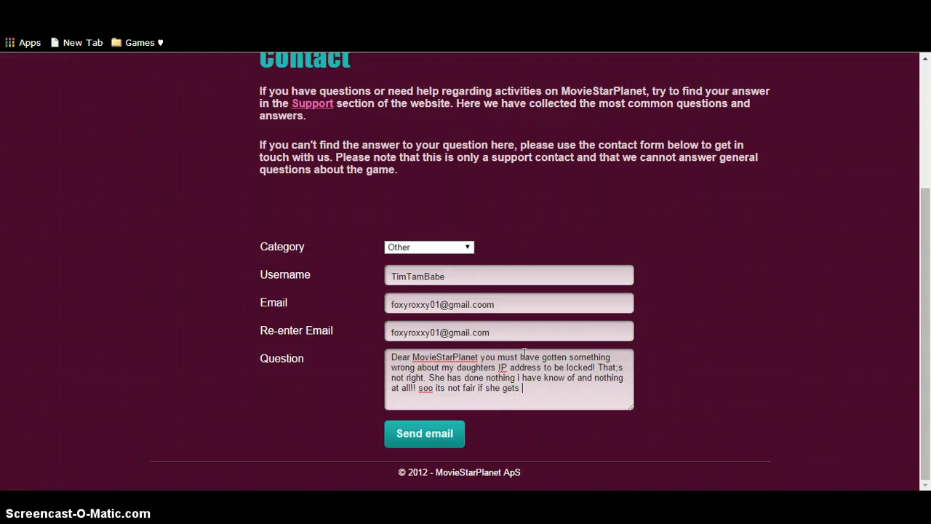
key("BackSpace")
key("BackSpace")
type("locked ou")
key("Return")
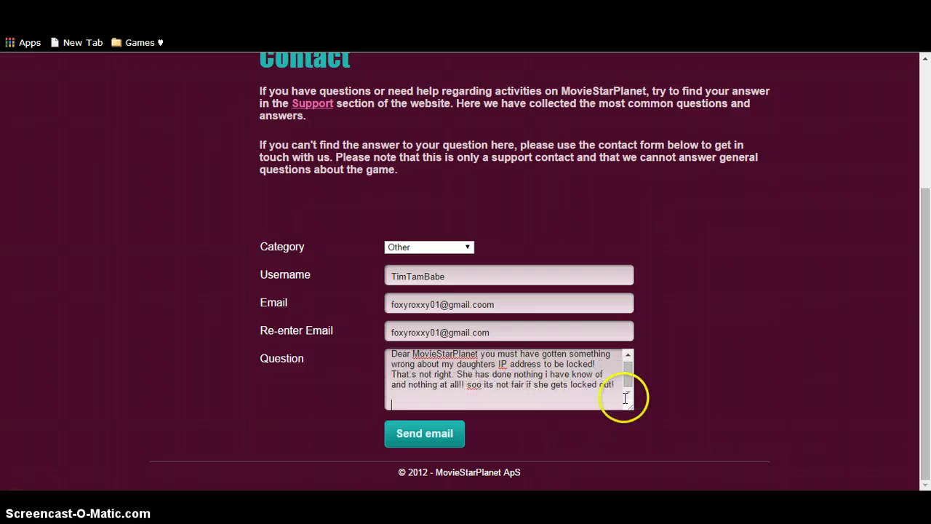
type("iP address - ♥")
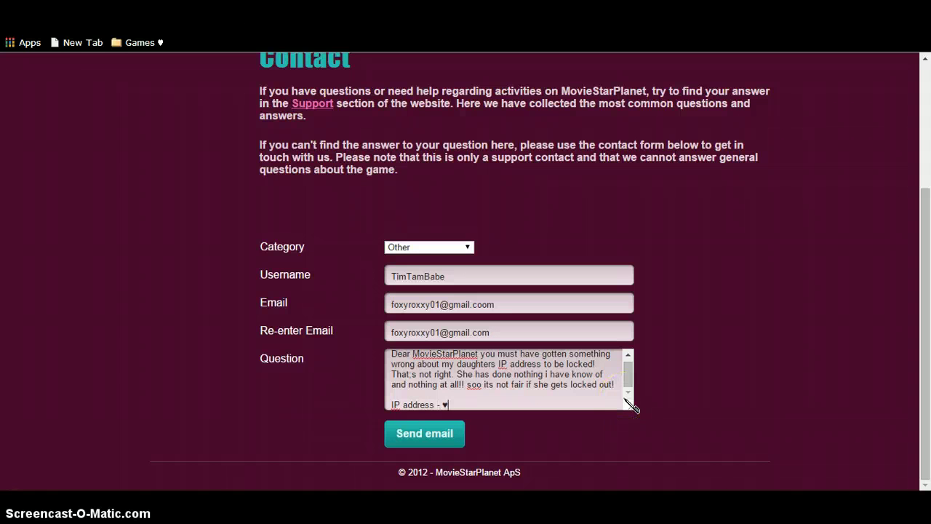
key("BackSpace")
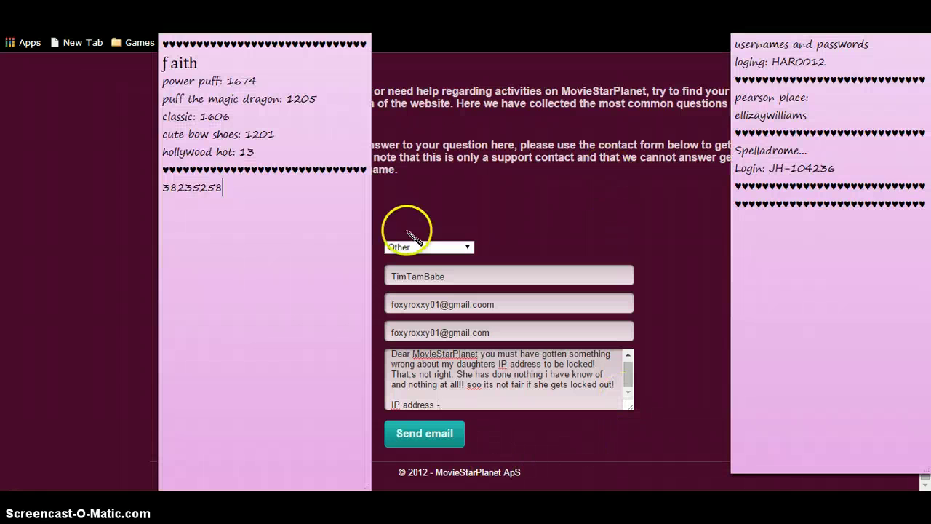
Copy the lock number from the pink sticky note and return to the Question box.
left_click_drag(223, 187, 164, 187)
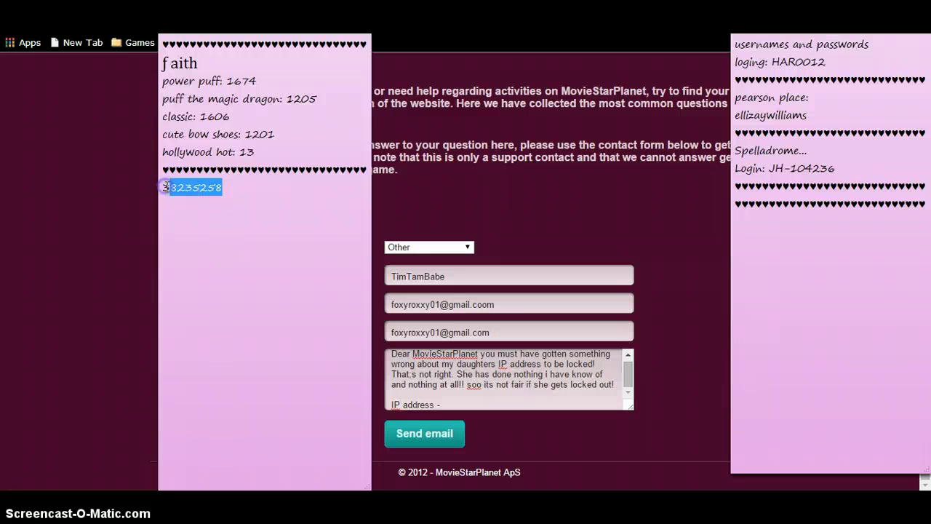
left_click(165, 187)
double_click(166, 187)
right_click(165, 187)
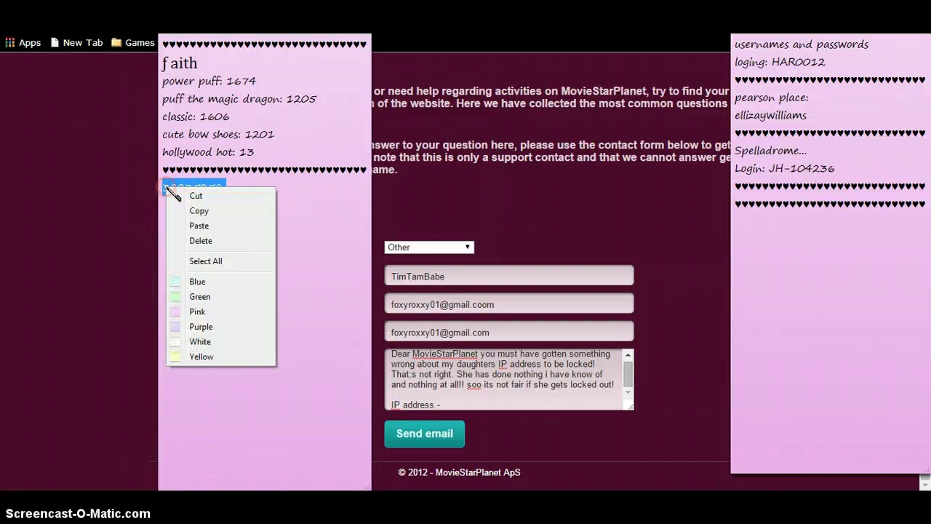
left_click(284, 257)
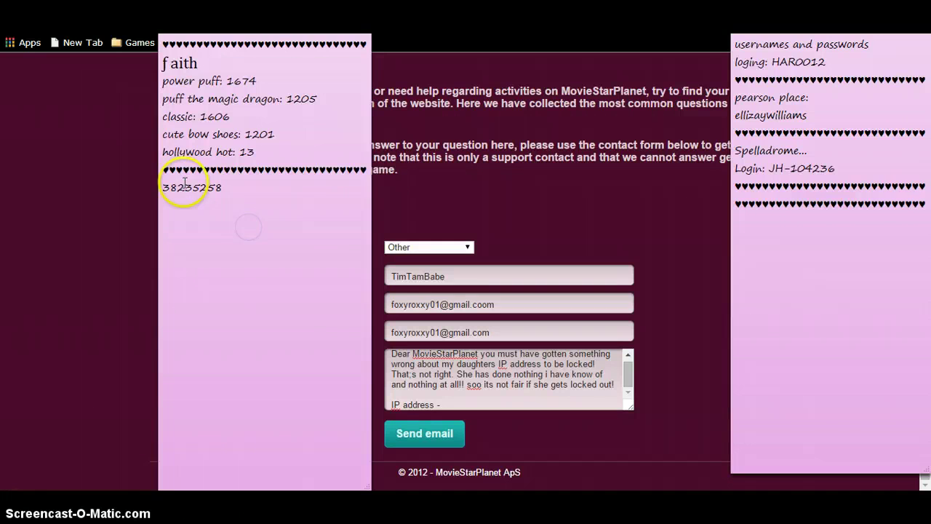
double_click(187, 183)
right_click(187, 183)
left_click(197, 203)
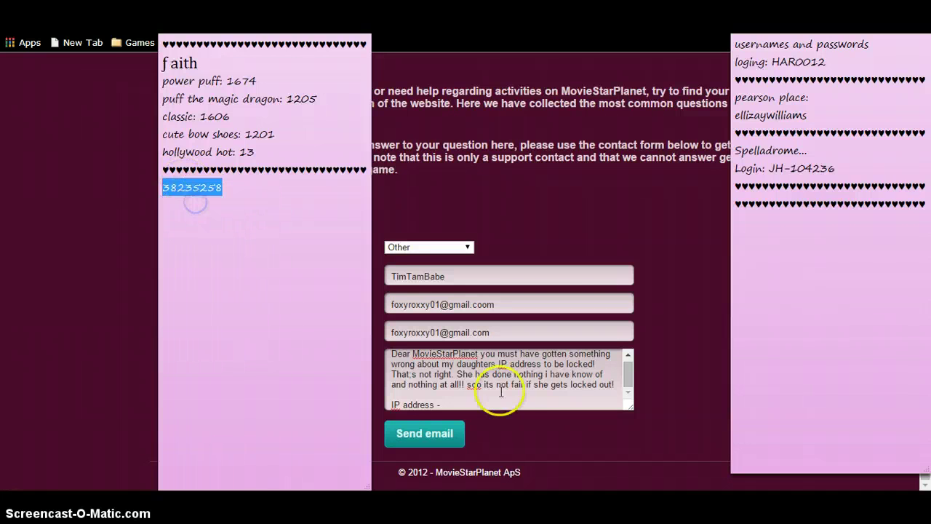
left_click(501, 402)
Paste the lock number after 'IP address -', remove the e-mail's extra 'o', and send the appeal.
key("ctrl+v")
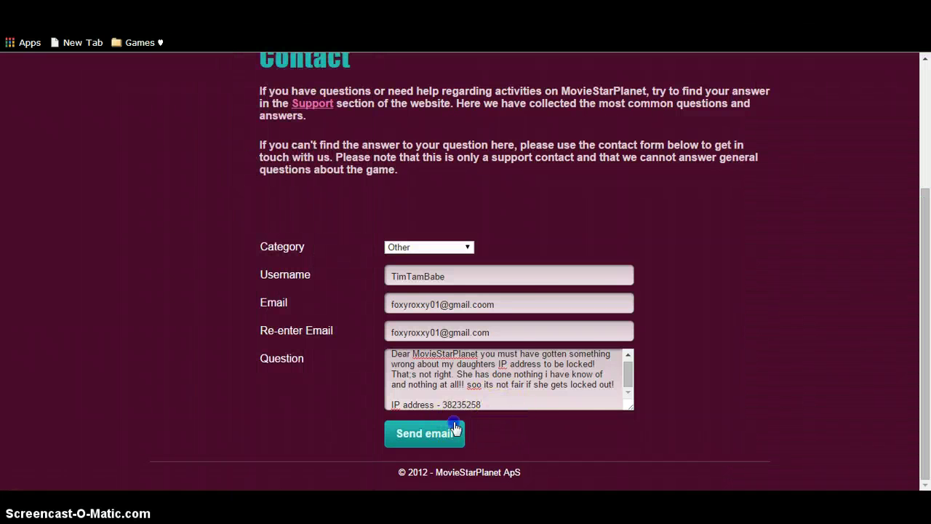
left_click(456, 429)
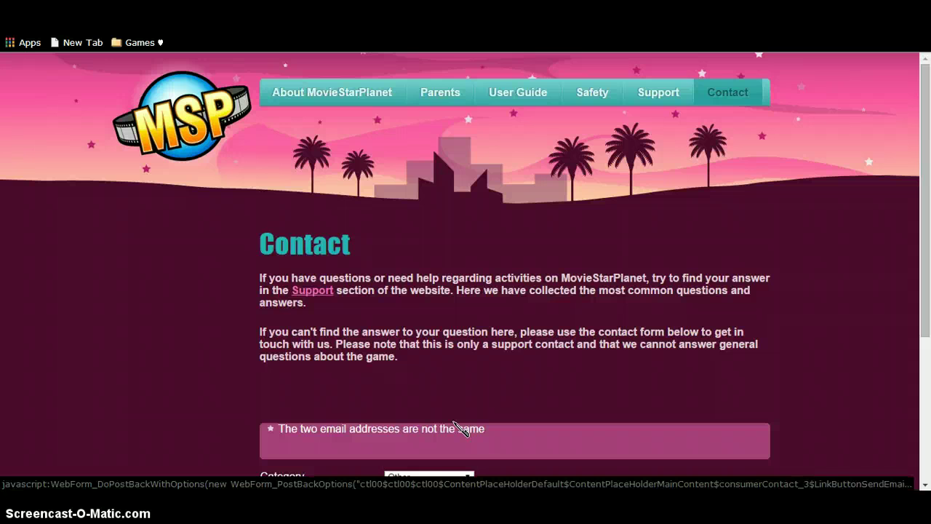
left_click_drag(925, 289, 925, 406)
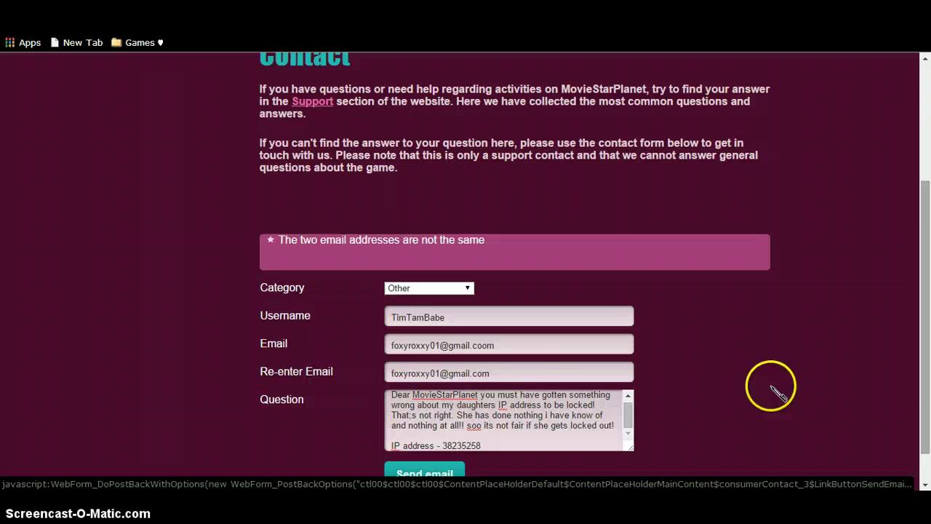
key("BackSpace")
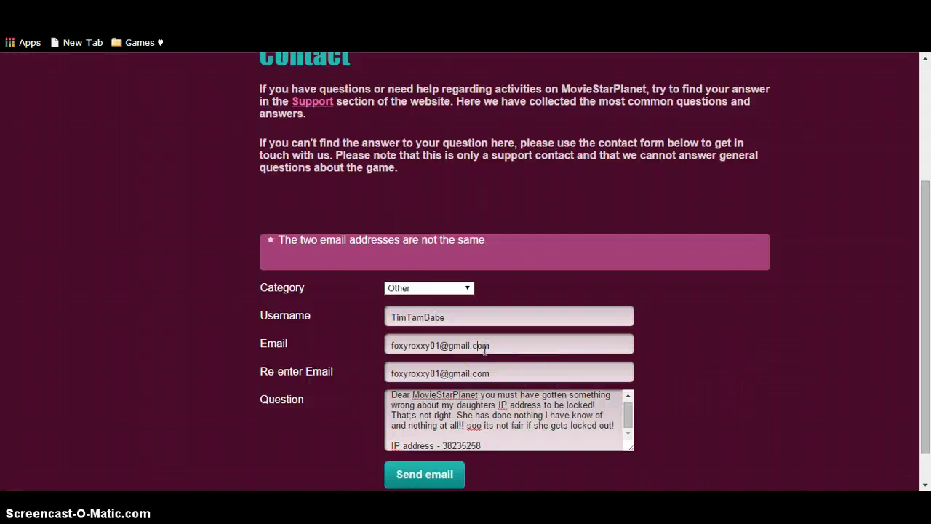
left_click(435, 473)
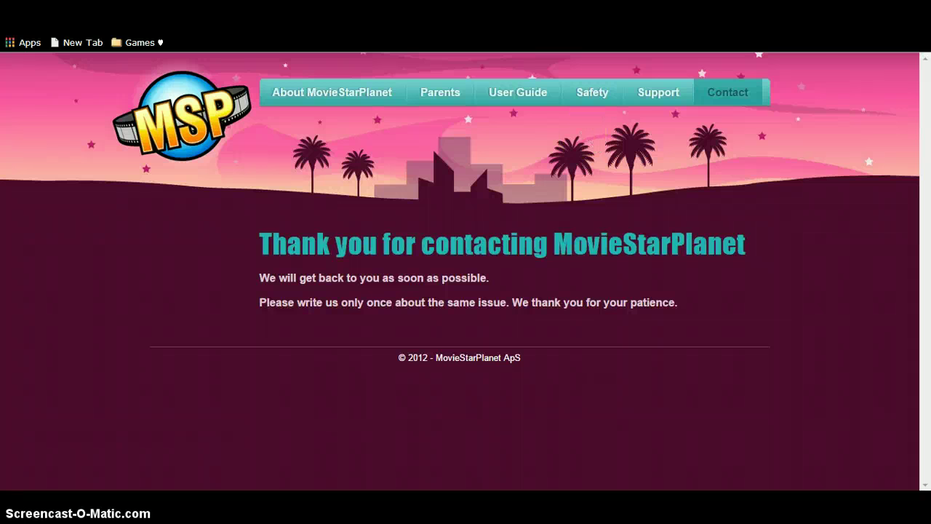
Retry the login, dismiss the repeated lock notice, and return to the Contact page.
key("alt+Left")
key("alt+Left")
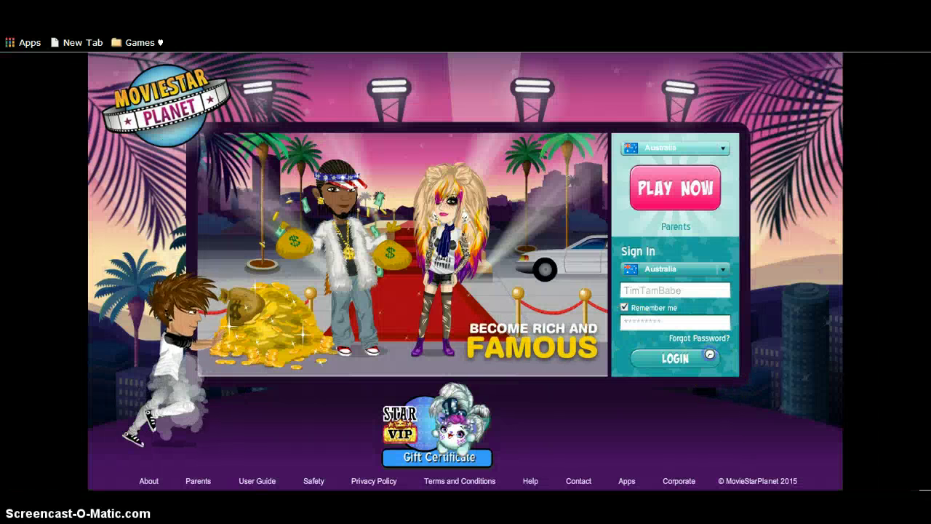
left_click(704, 357)
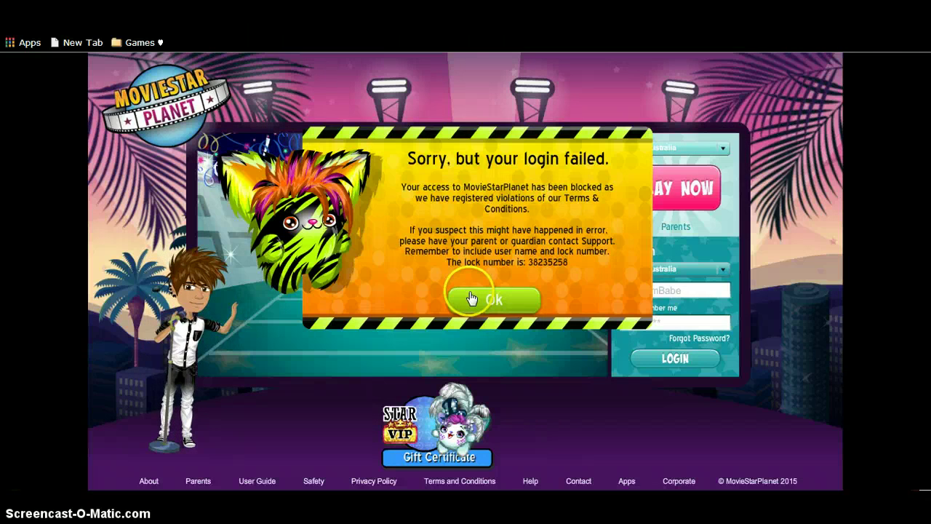
left_click(473, 298)
key("alt+Right")
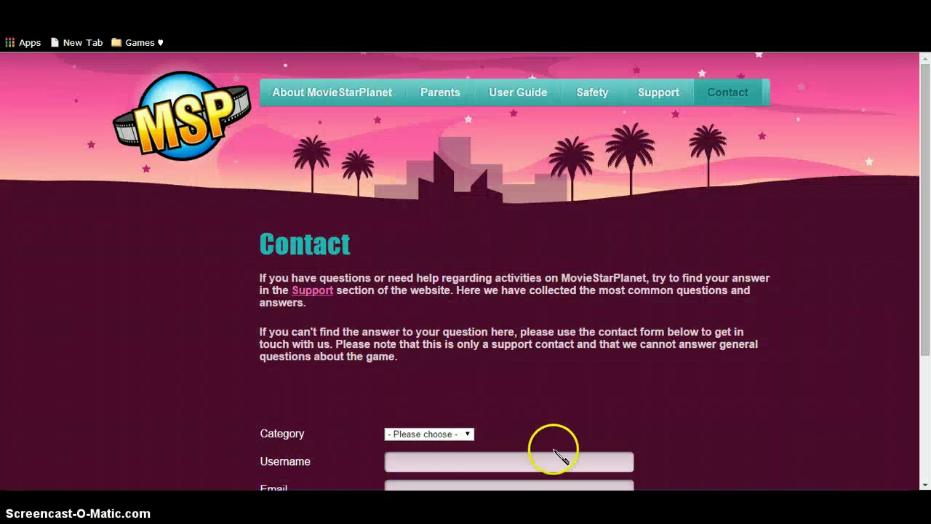